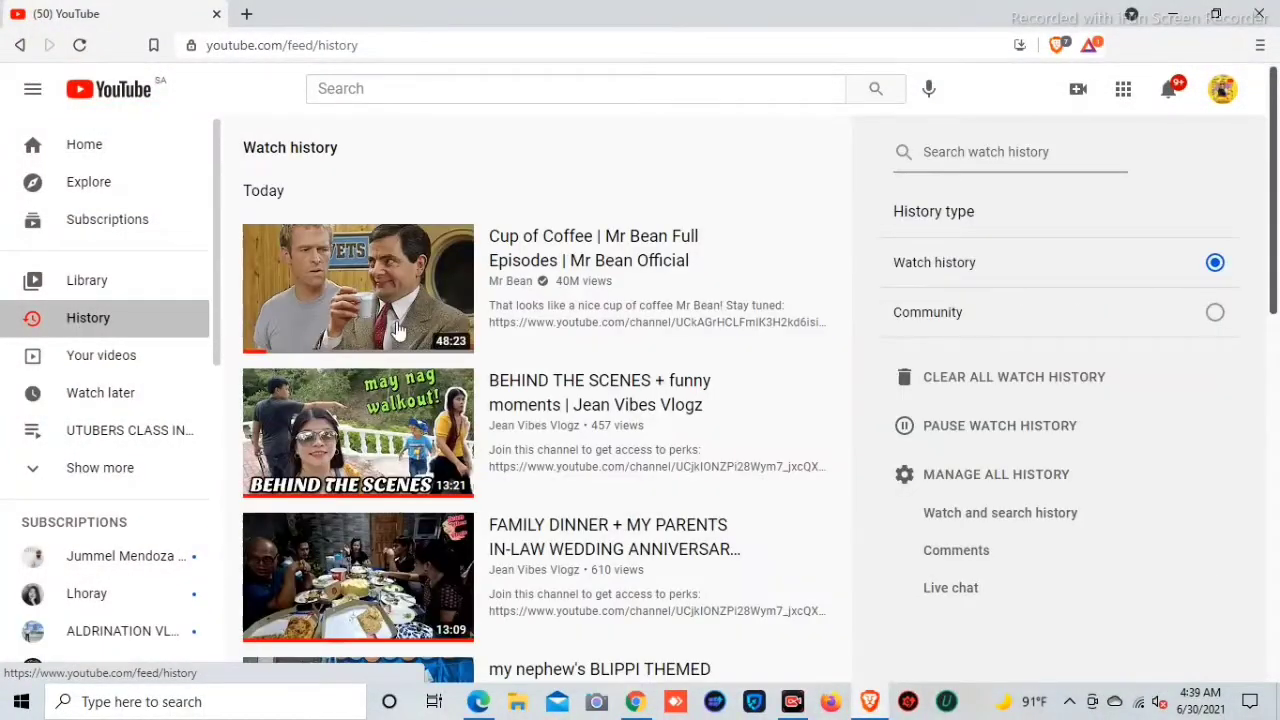
Glance at Watch later, then return to History and clear all watch history, confirming the dialog
{"action": "scroll", "coordinate": [495, 420], "scroll_direction": "down", "scroll_amount": 3}
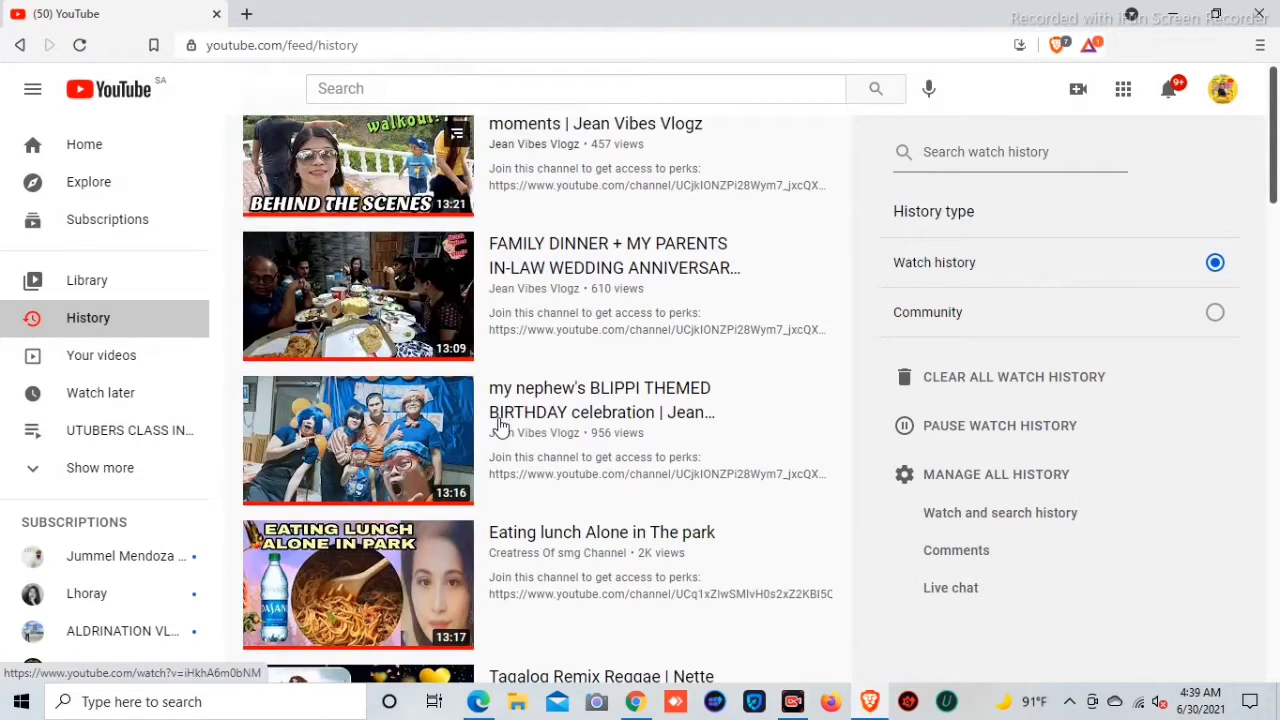
{"action": "scroll", "coordinate": [488, 417], "scroll_direction": "up", "scroll_amount": 3}
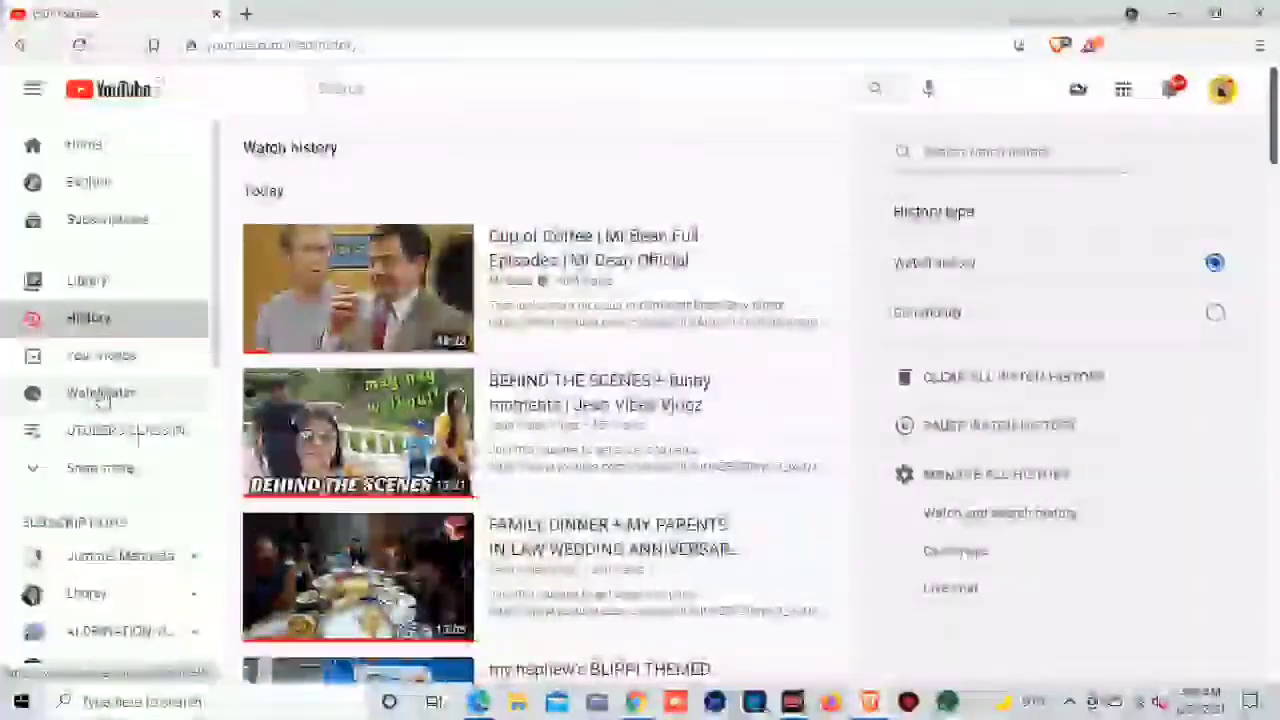
{"action": "left_click", "coordinate": [103, 395]}
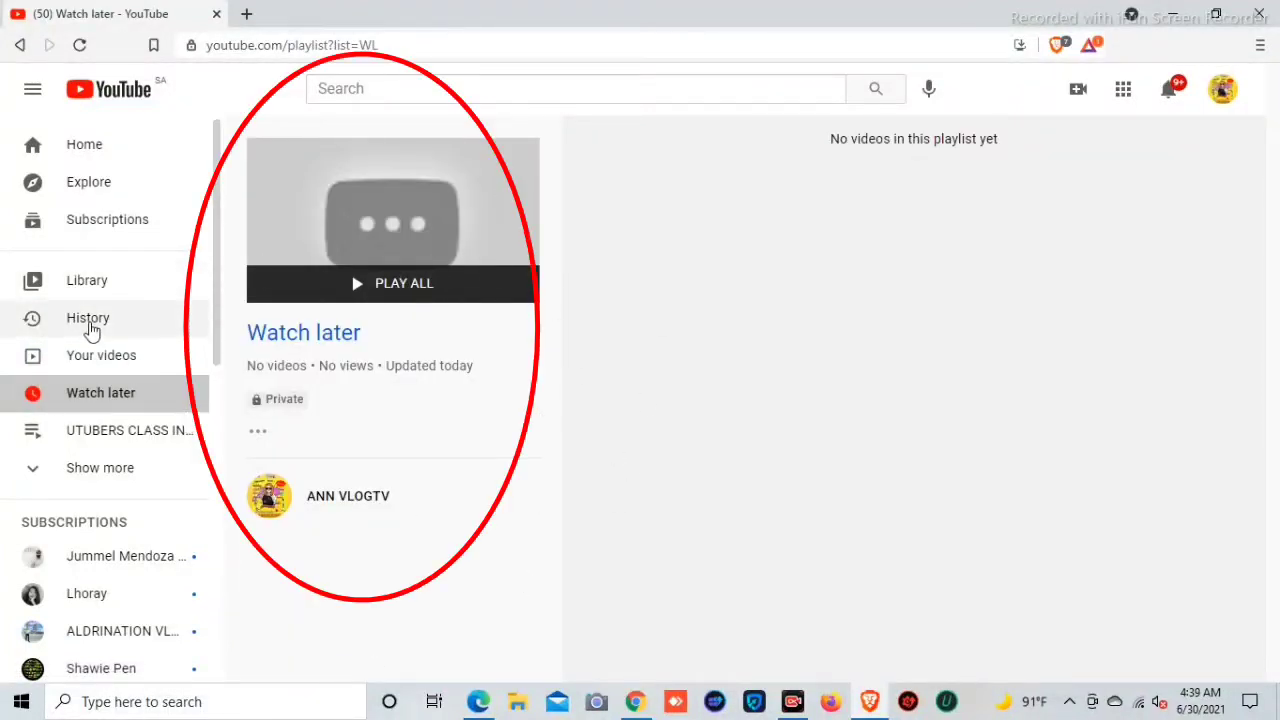
{"action": "left_click", "coordinate": [93, 330]}
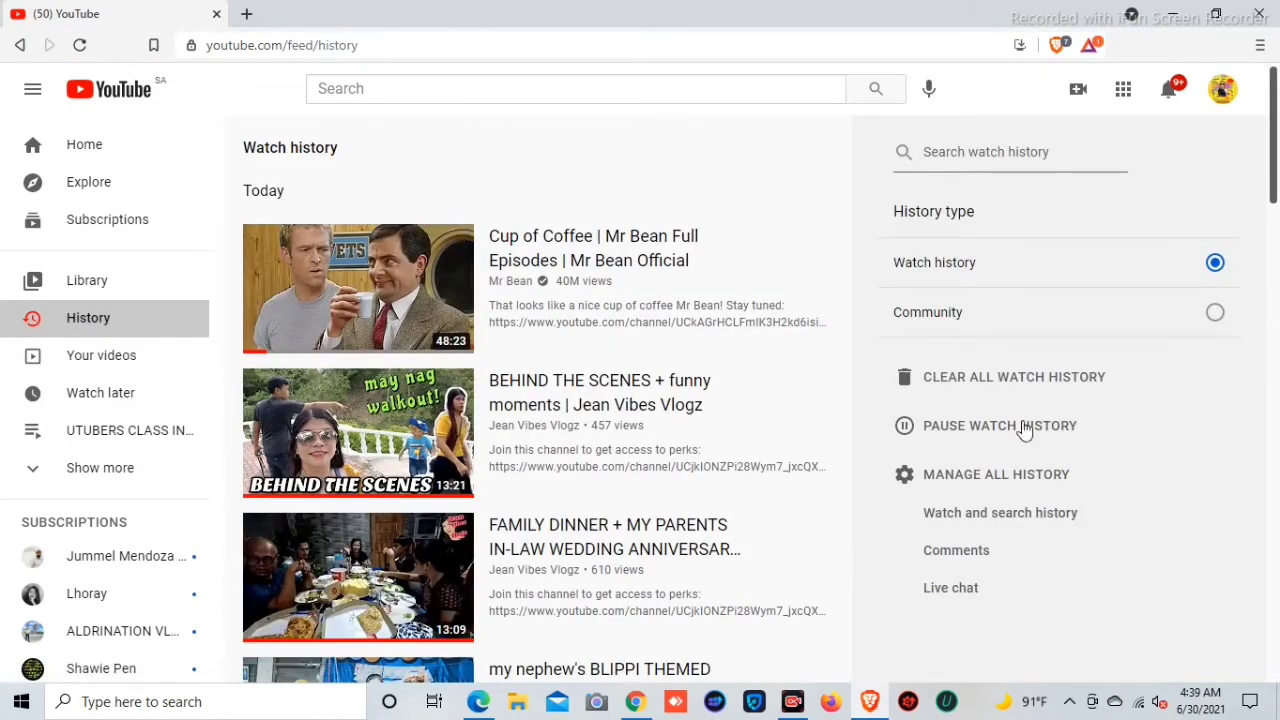
{"action": "left_click", "coordinate": [1000, 380]}
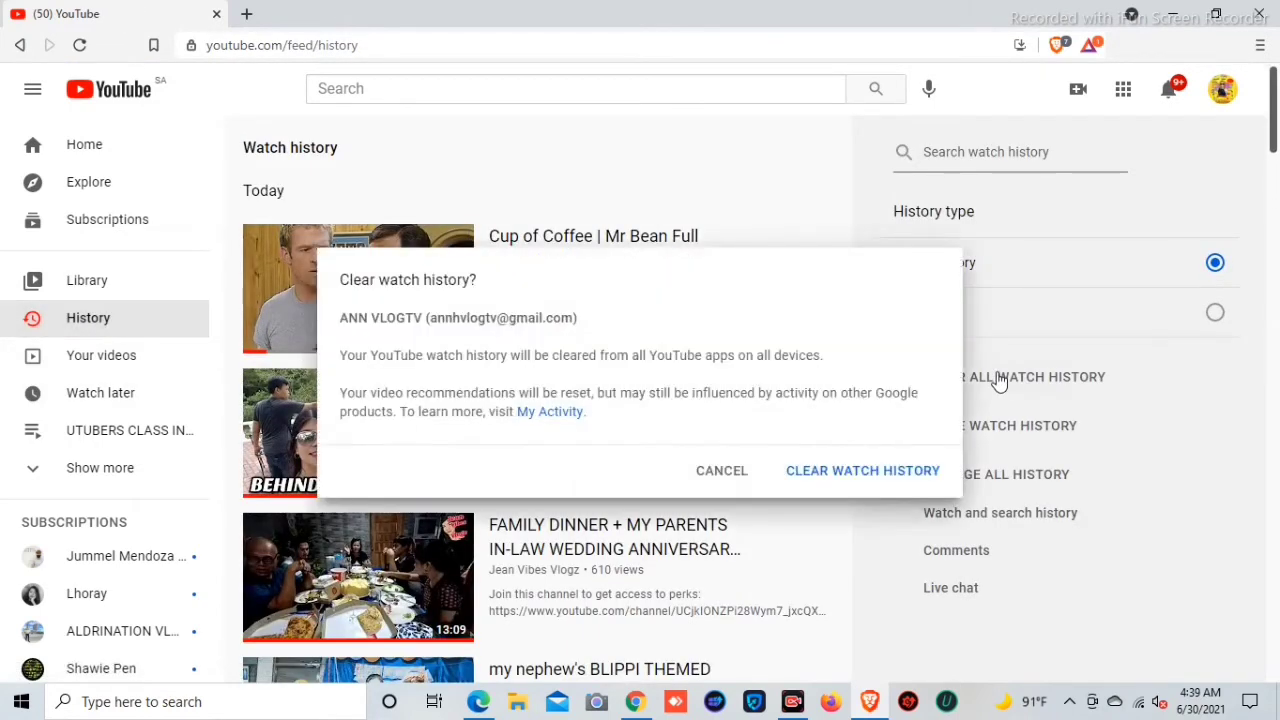
{"action": "left_click", "coordinate": [808, 475]}
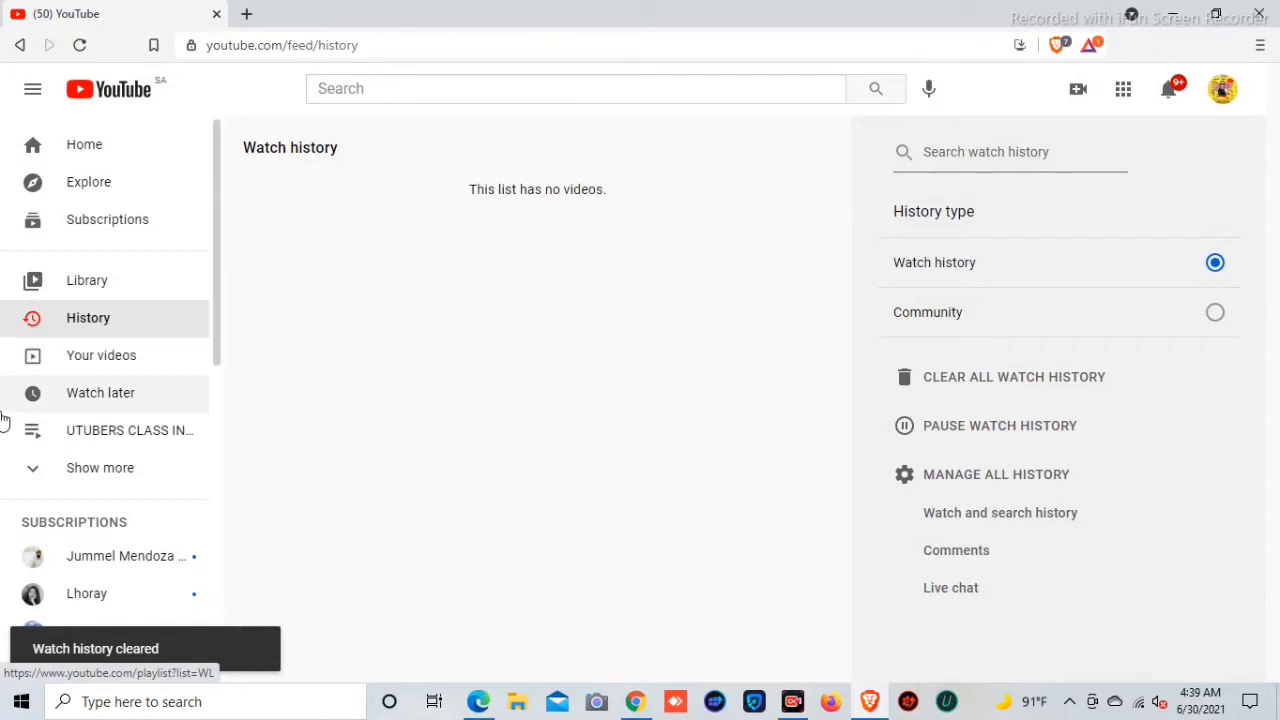
Copy the HOTSEAT PREM JULY 29, '21 playlist URL from Chrome's address bar
{"action": "left_click", "coordinate": [120, 393]}
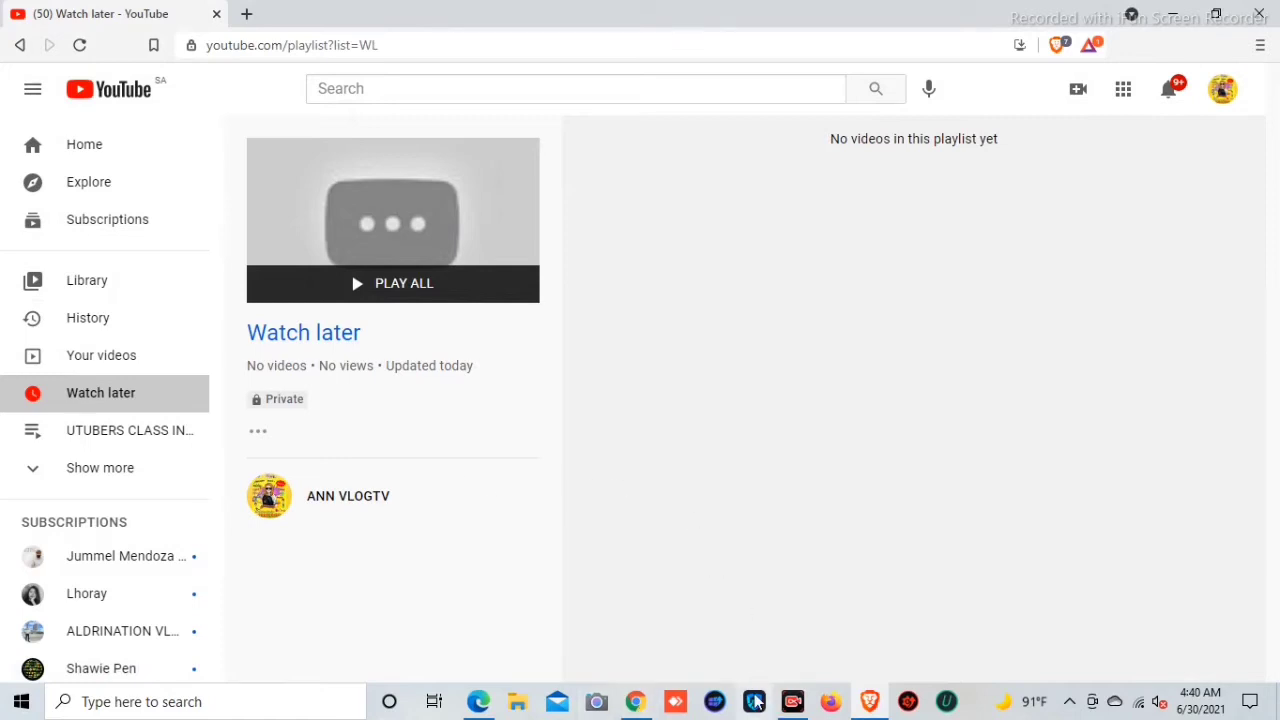
{"action": "mouse_move", "coordinate": [633, 706]}
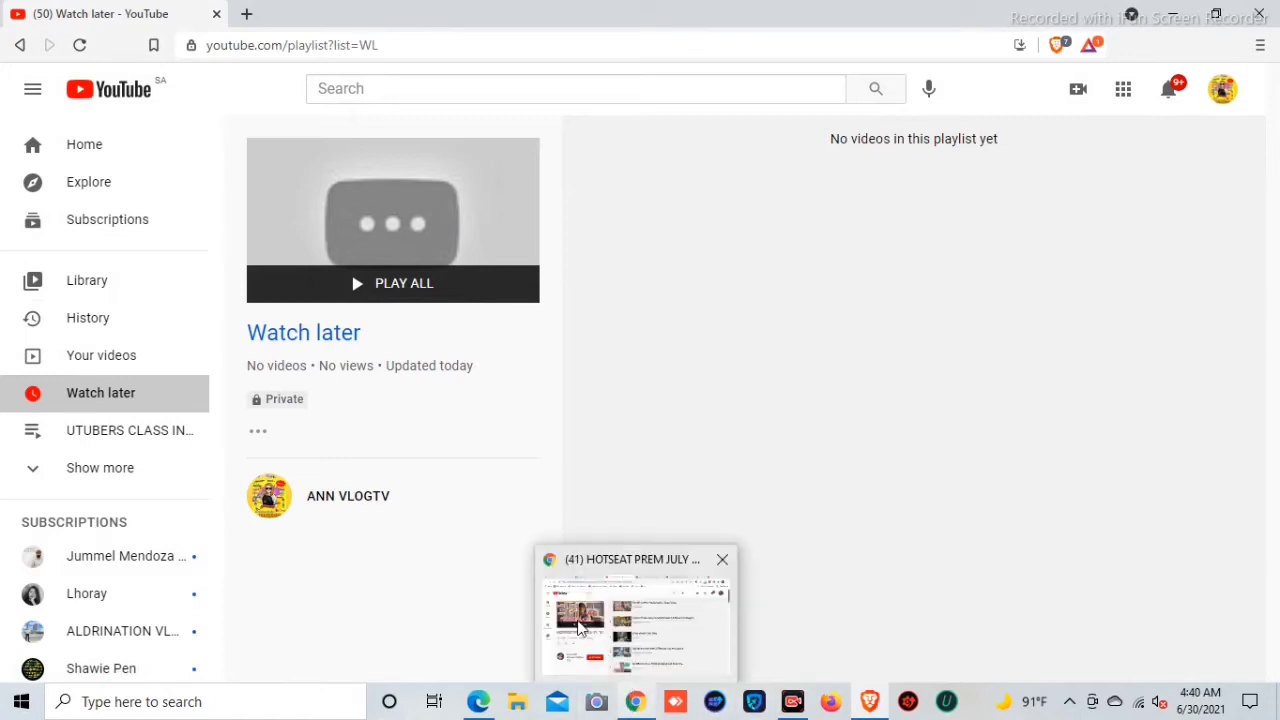
{"action": "key", "text": "alt+Tab"}
{"action": "left_click", "coordinate": [368, 50]}
{"action": "right_click", "coordinate": [366, 57]}
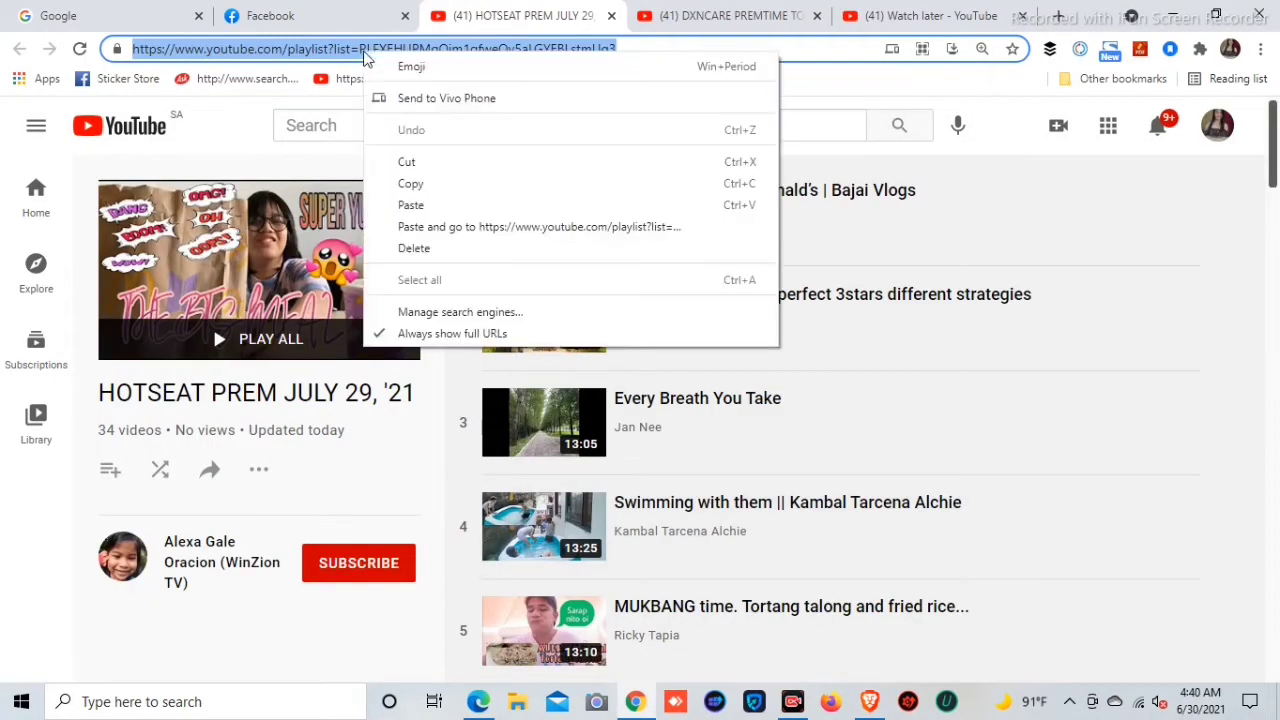
{"action": "left_click", "coordinate": [428, 186]}
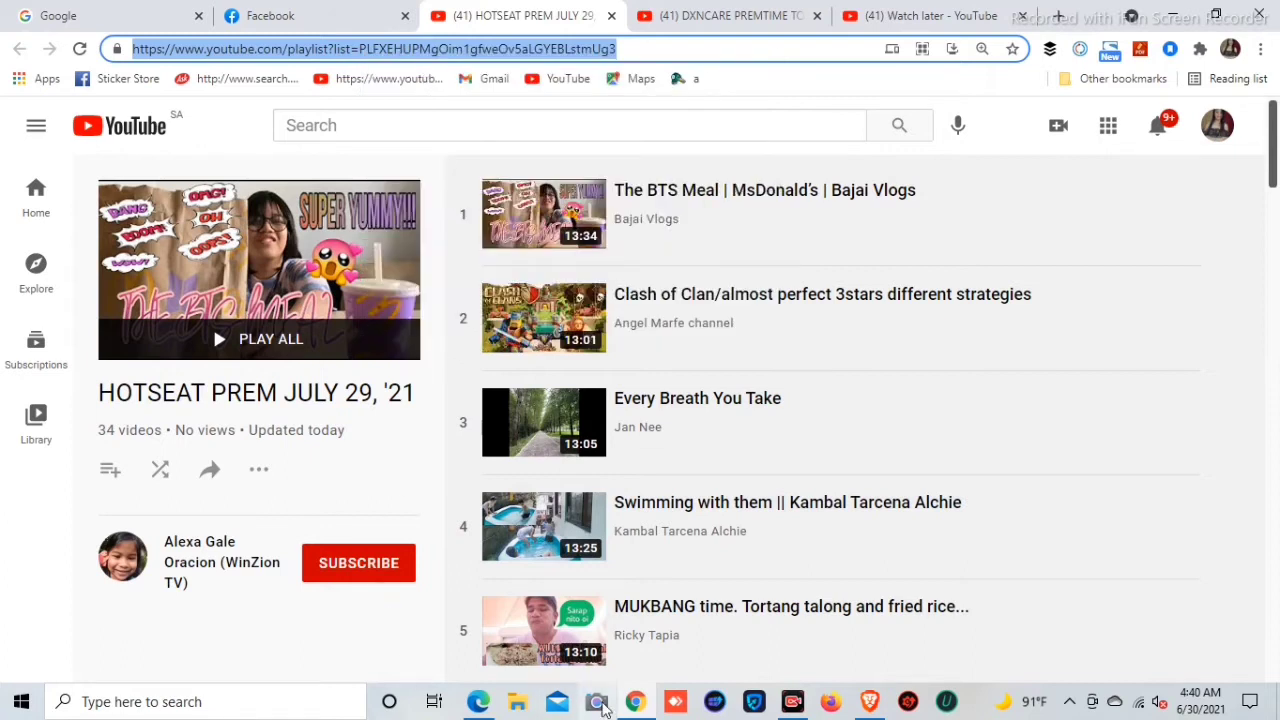
{"action": "mouse_move", "coordinate": [866, 710]}
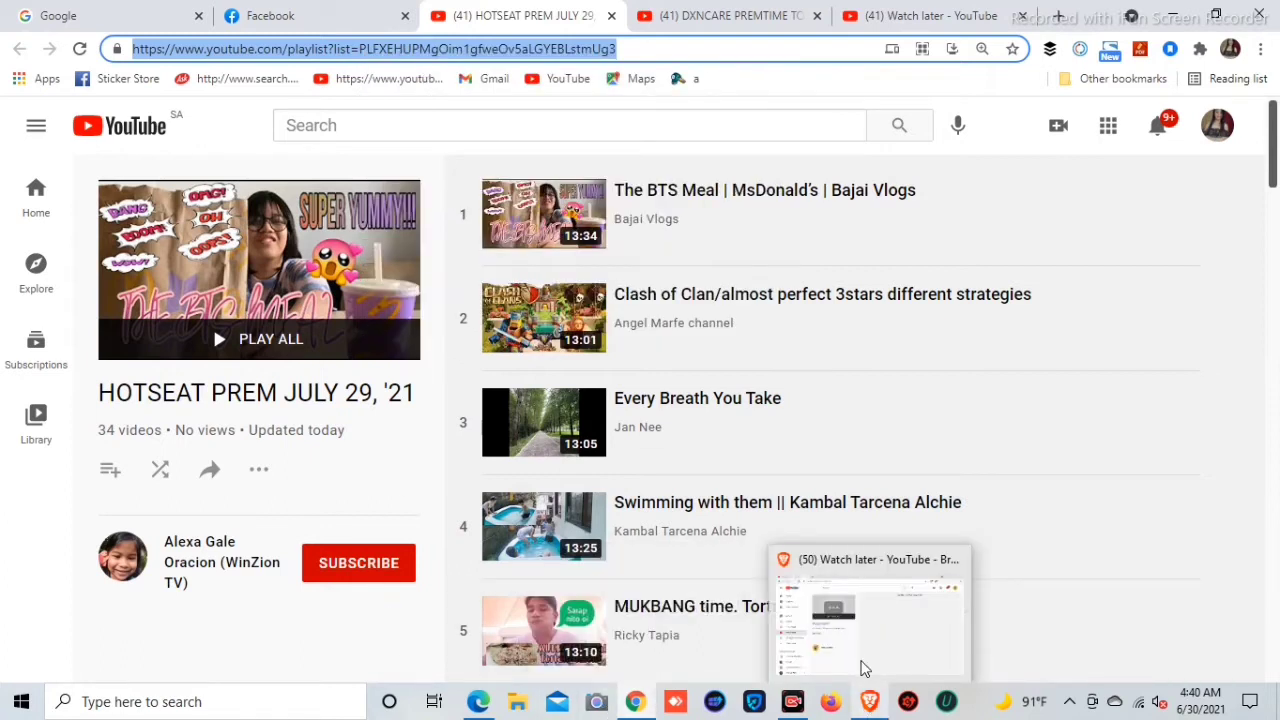
{"action": "left_click", "coordinate": [864, 668]}
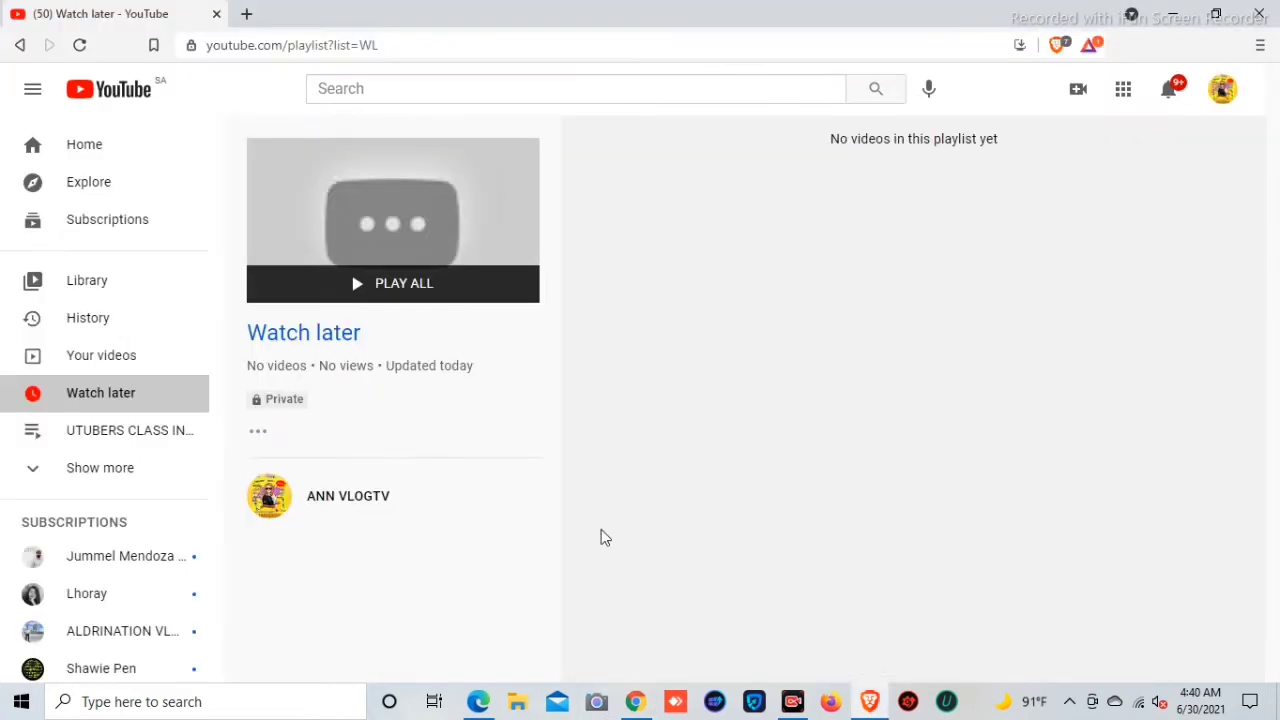
{"action": "left_click", "coordinate": [401, 41]}
{"action": "key", "text": "BackSpace"}
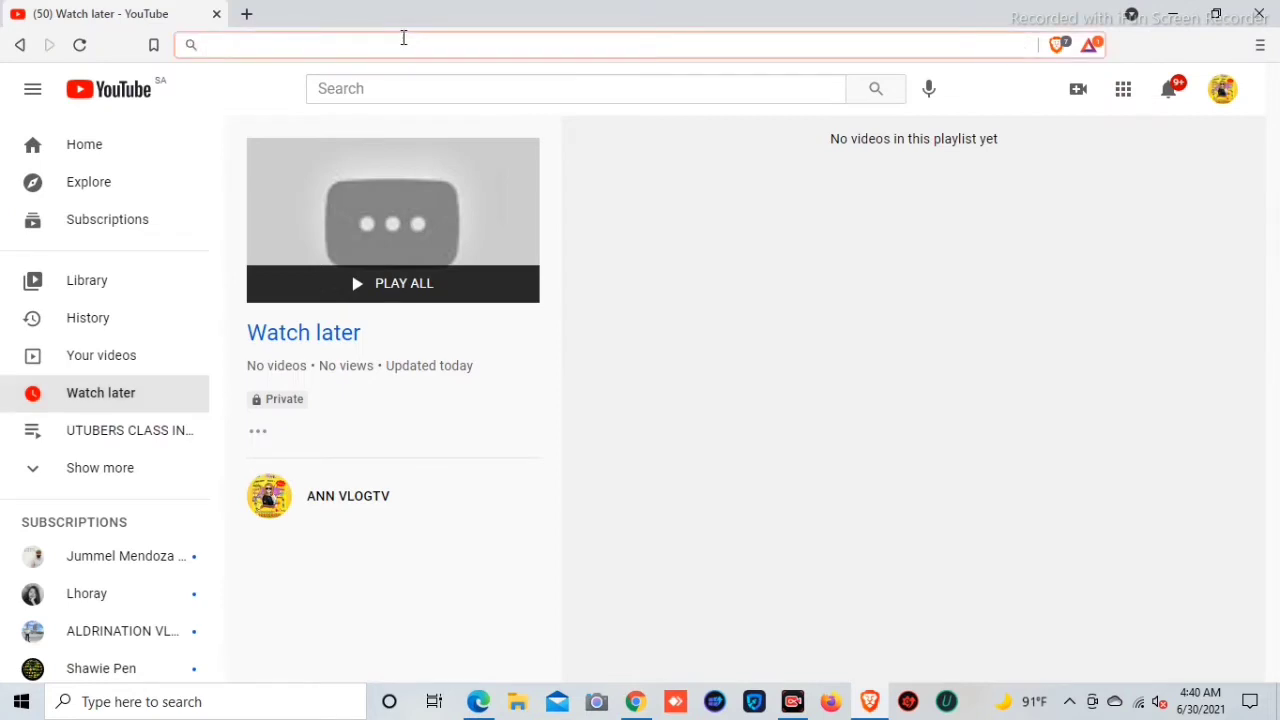
{"action": "right_click", "coordinate": [403, 37]}
{"action": "left_click", "coordinate": [457, 160]}
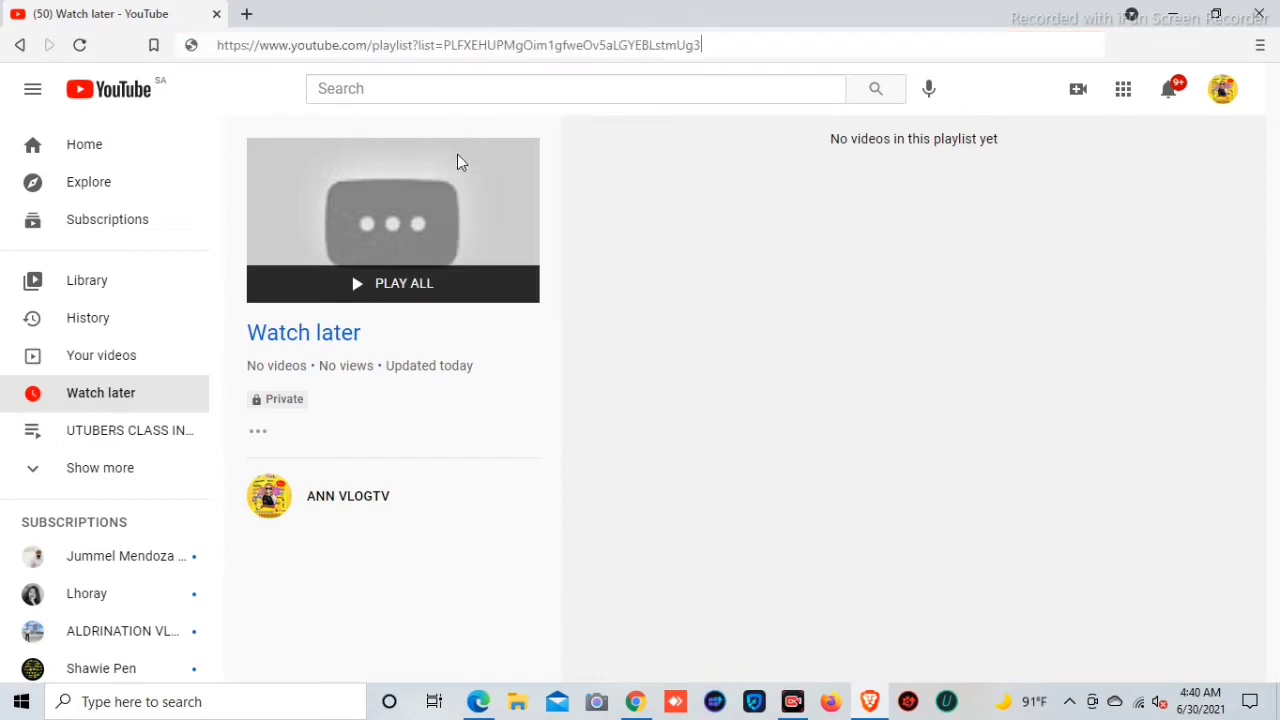
{"action": "key", "text": "Return"}
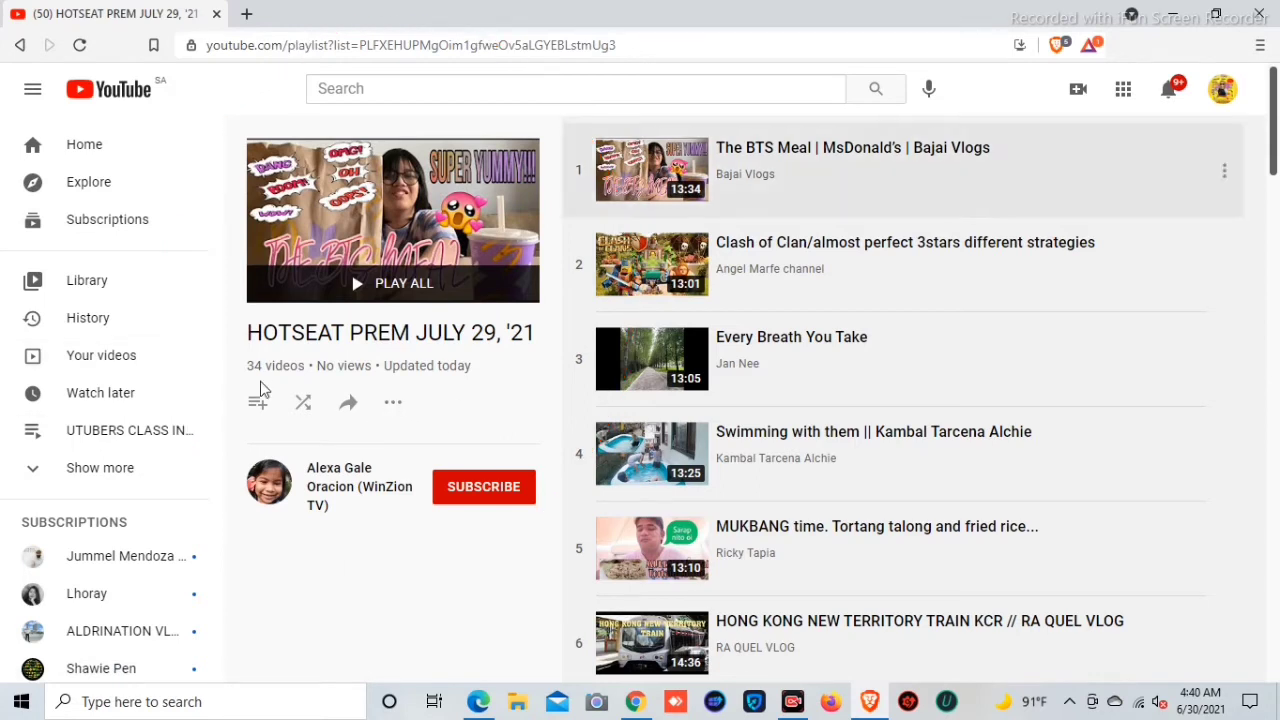
Play all 34 HOTSEAT videos, starting with The BTS Meal
{"action": "left_click", "coordinate": [395, 285]}
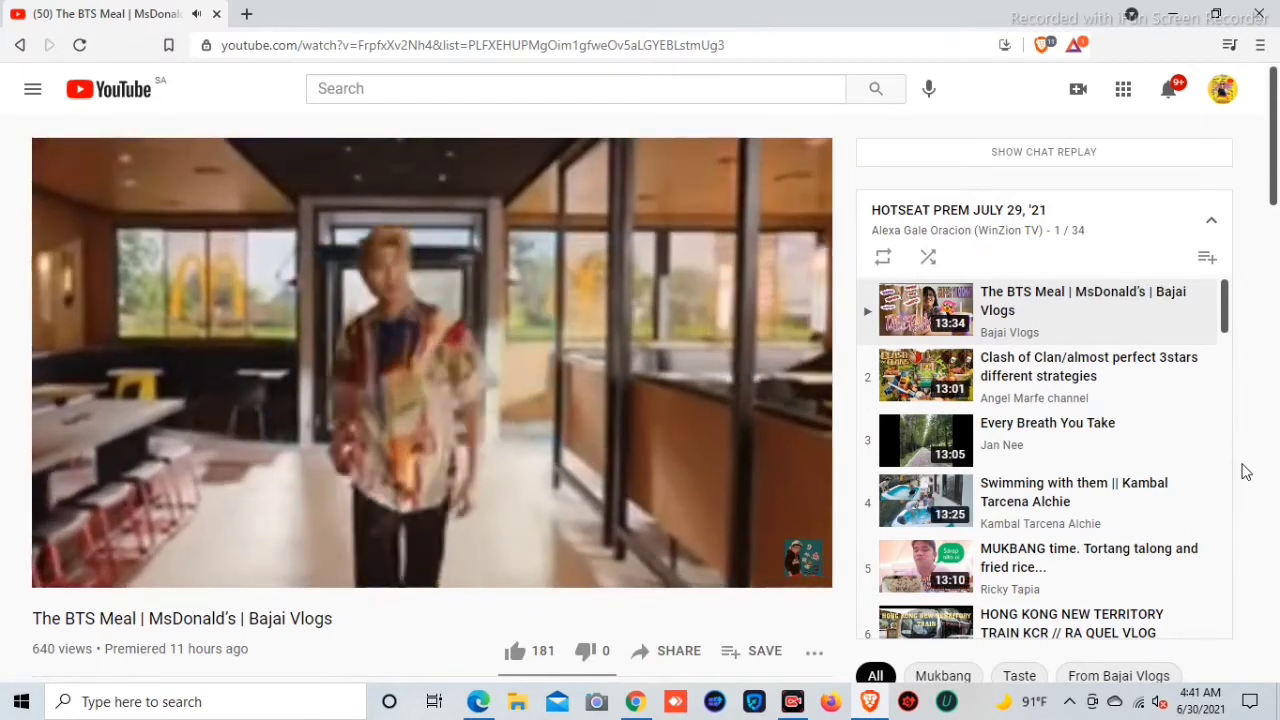
Queue the Heritage Park Historical Village recommendation, bringing the queue to 35 videos
{"action": "scroll", "coordinate": [1237, 460], "scroll_direction": "down", "scroll_amount": 2}
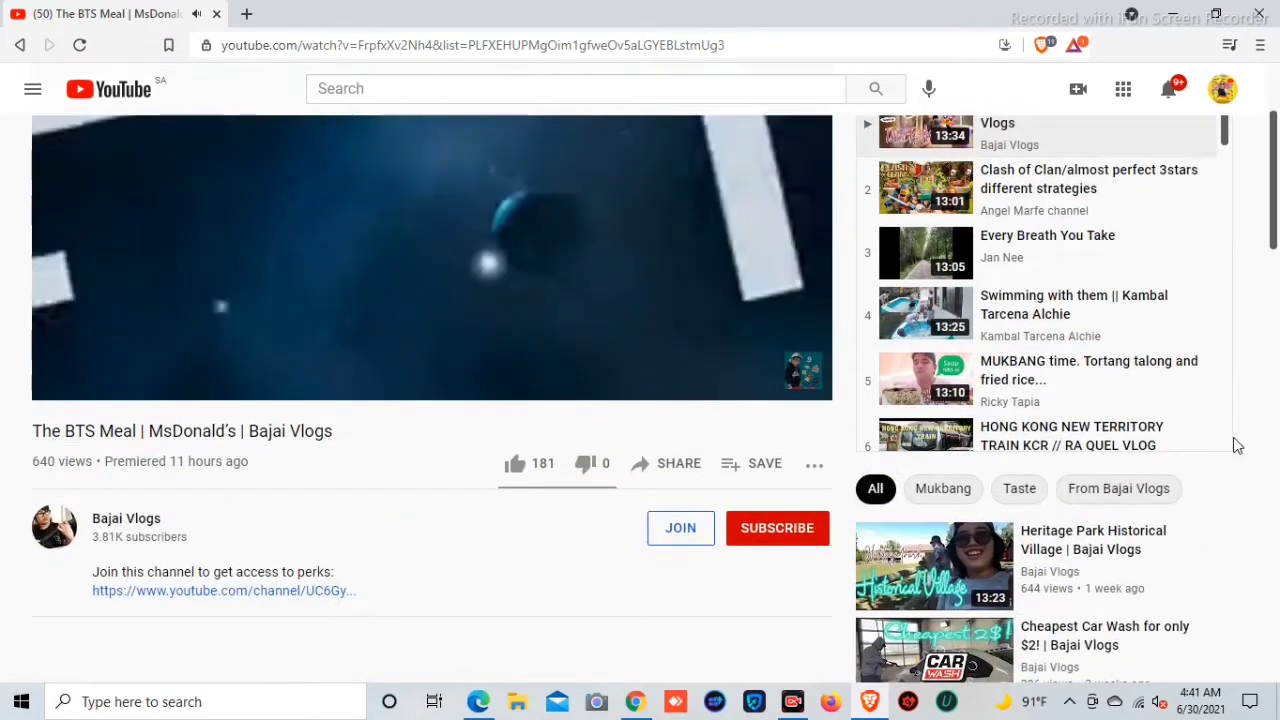
{"action": "scroll", "coordinate": [1237, 443], "scroll_direction": "up", "scroll_amount": 2}
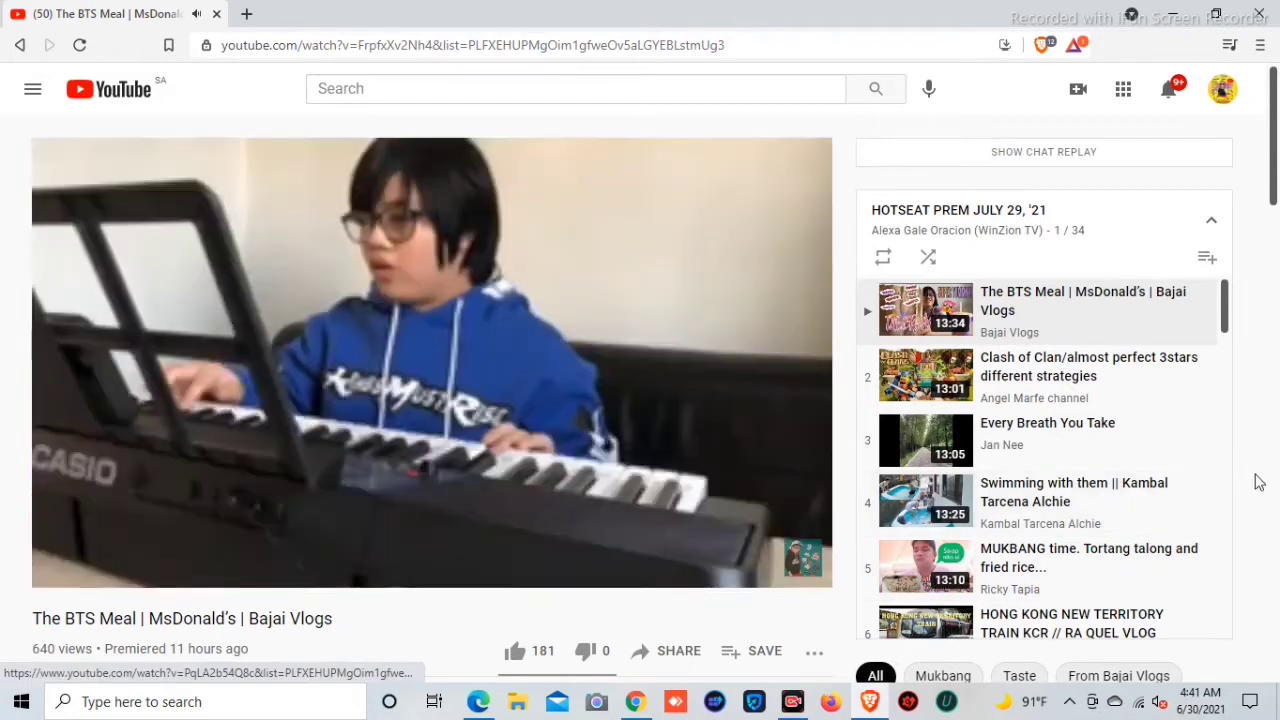
{"action": "scroll", "coordinate": [1178, 510], "scroll_direction": "down", "scroll_amount": 5}
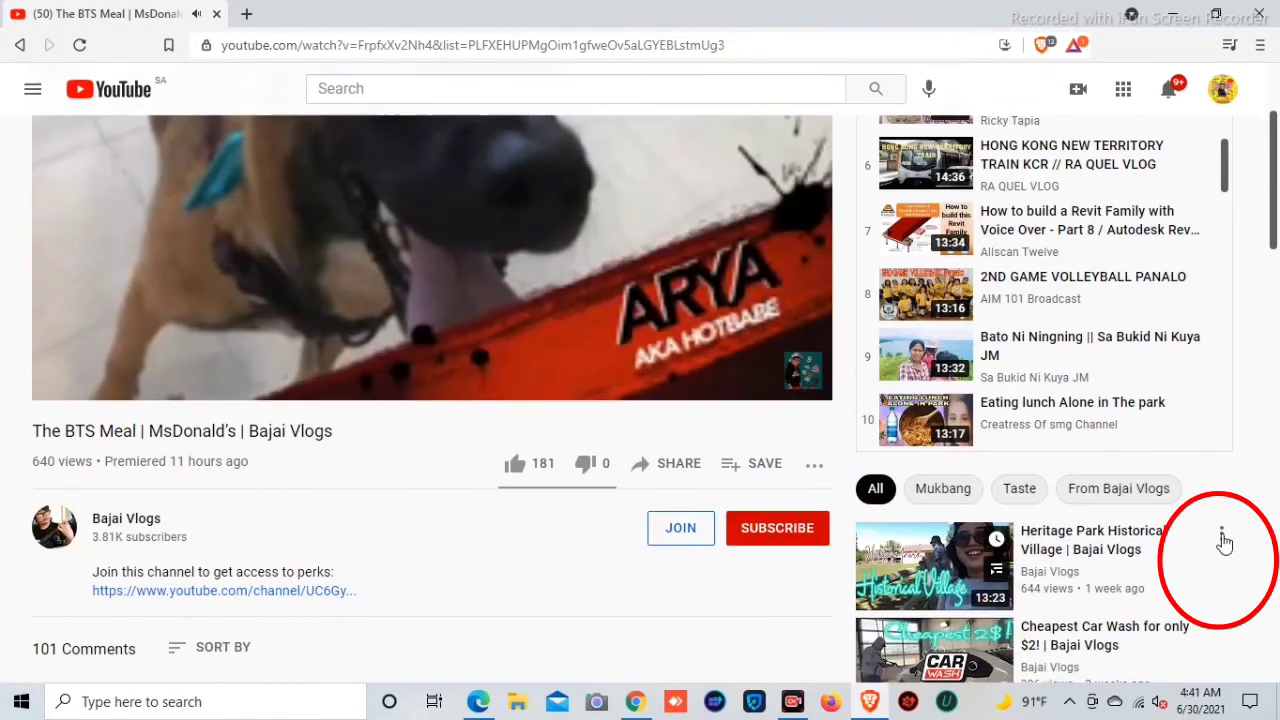
{"action": "left_click", "coordinate": [1221, 536]}
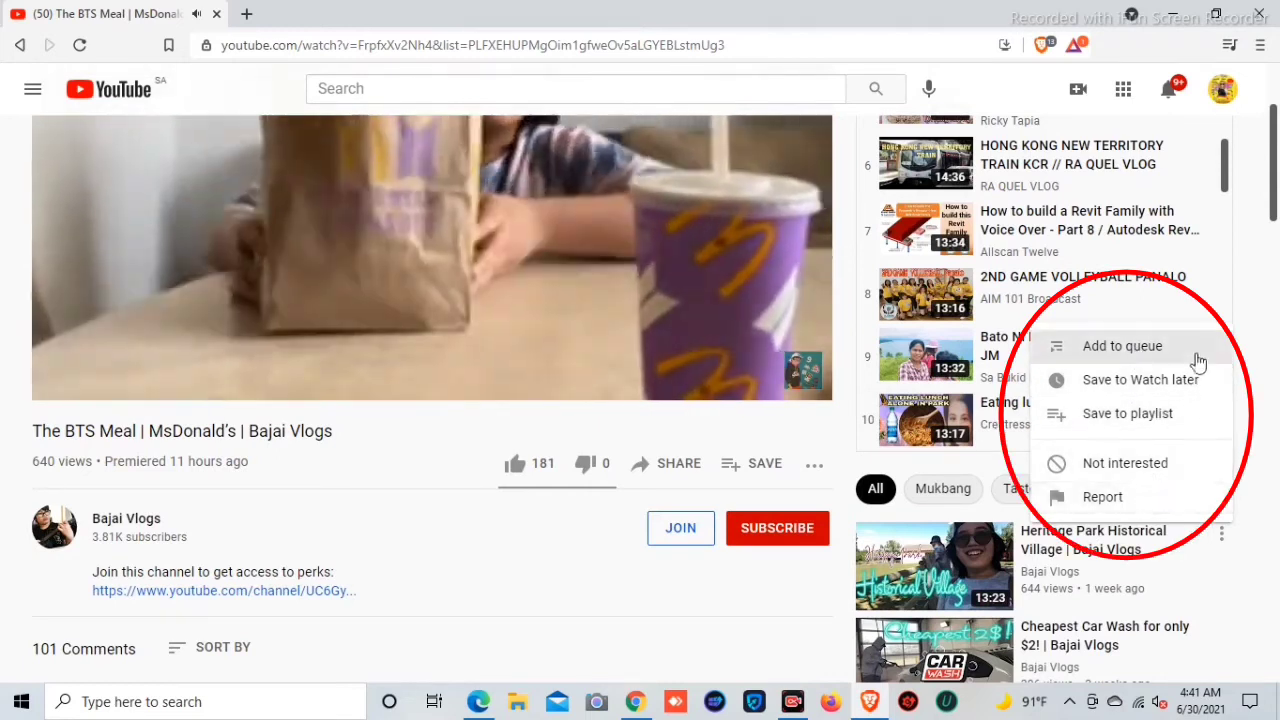
{"action": "left_click", "coordinate": [1088, 350]}
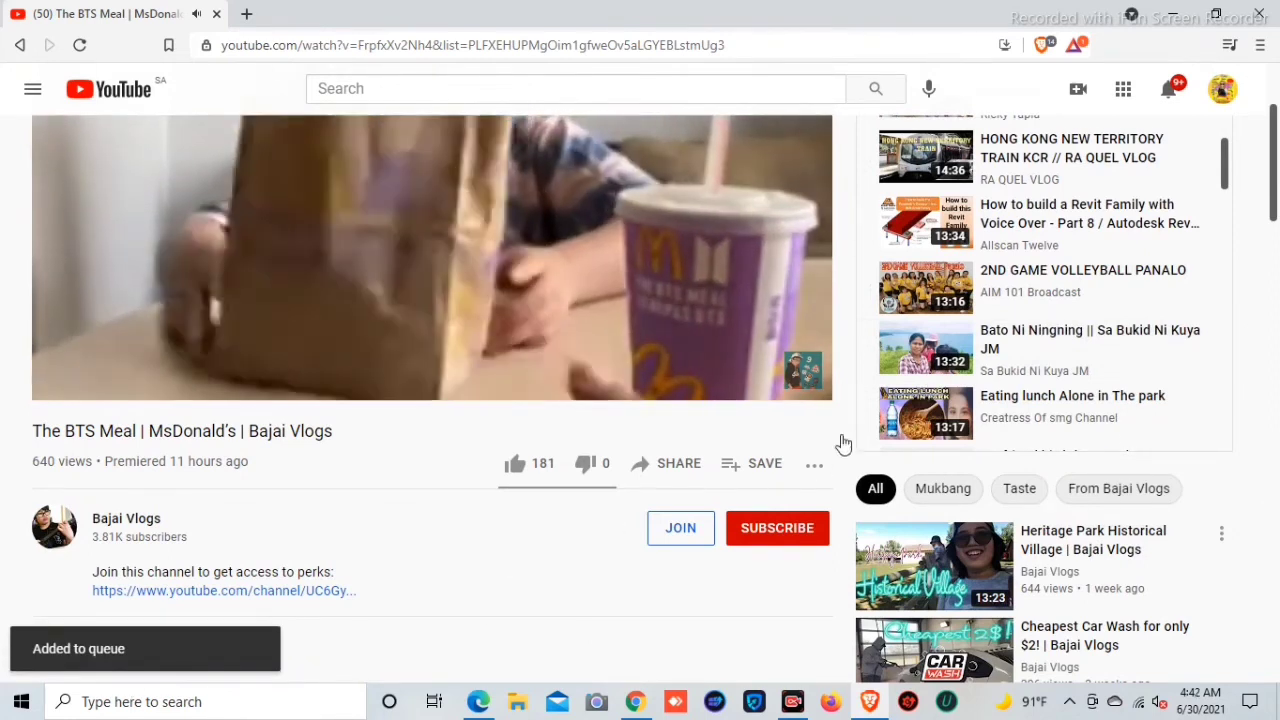
{"action": "scroll", "coordinate": [846, 424], "scroll_direction": "up", "scroll_amount": 2}
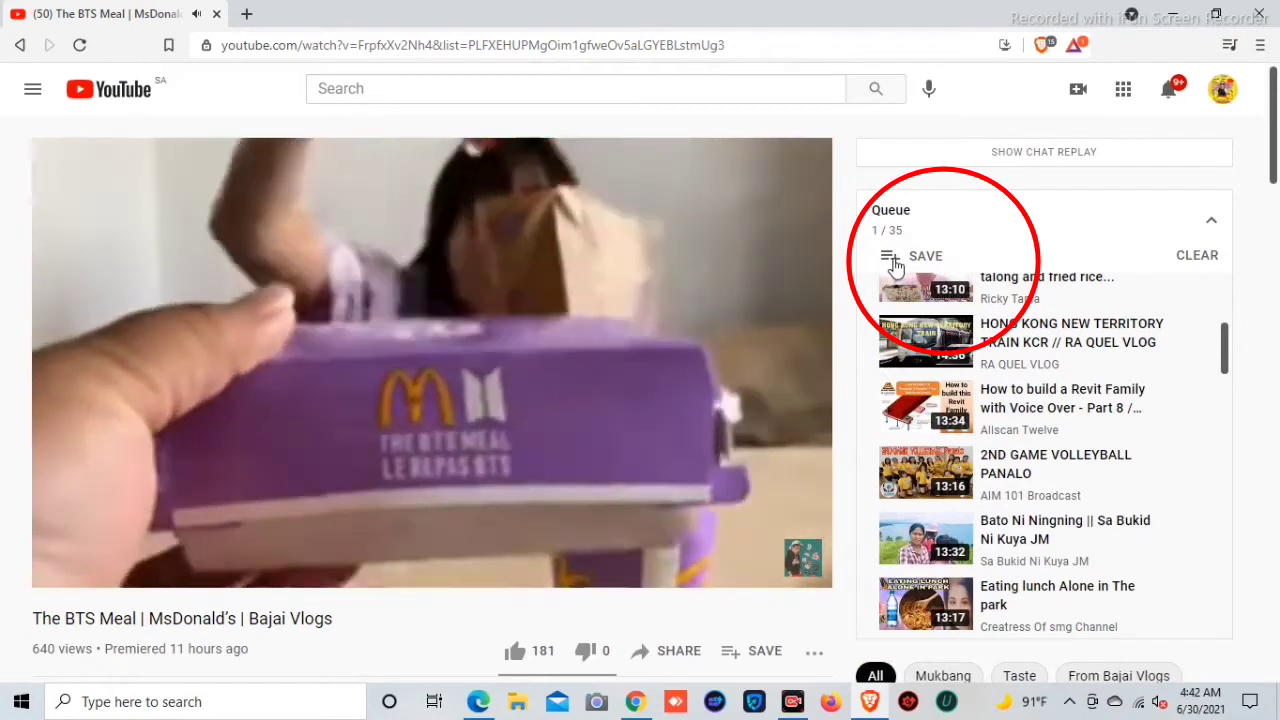
Save all 35 queued videos to Watch later and open the Watch later page
{"action": "left_click", "coordinate": [893, 265]}
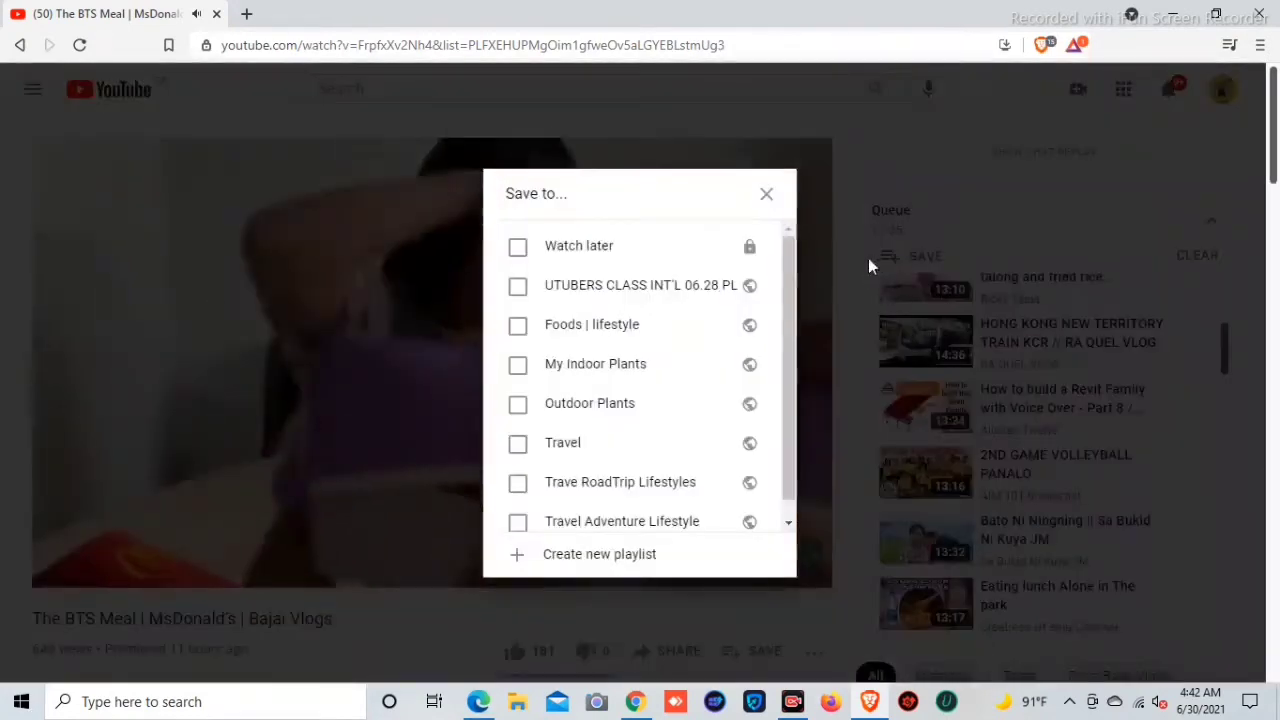
{"action": "left_click", "coordinate": [517, 247]}
{"action": "key", "text": "Escape"}
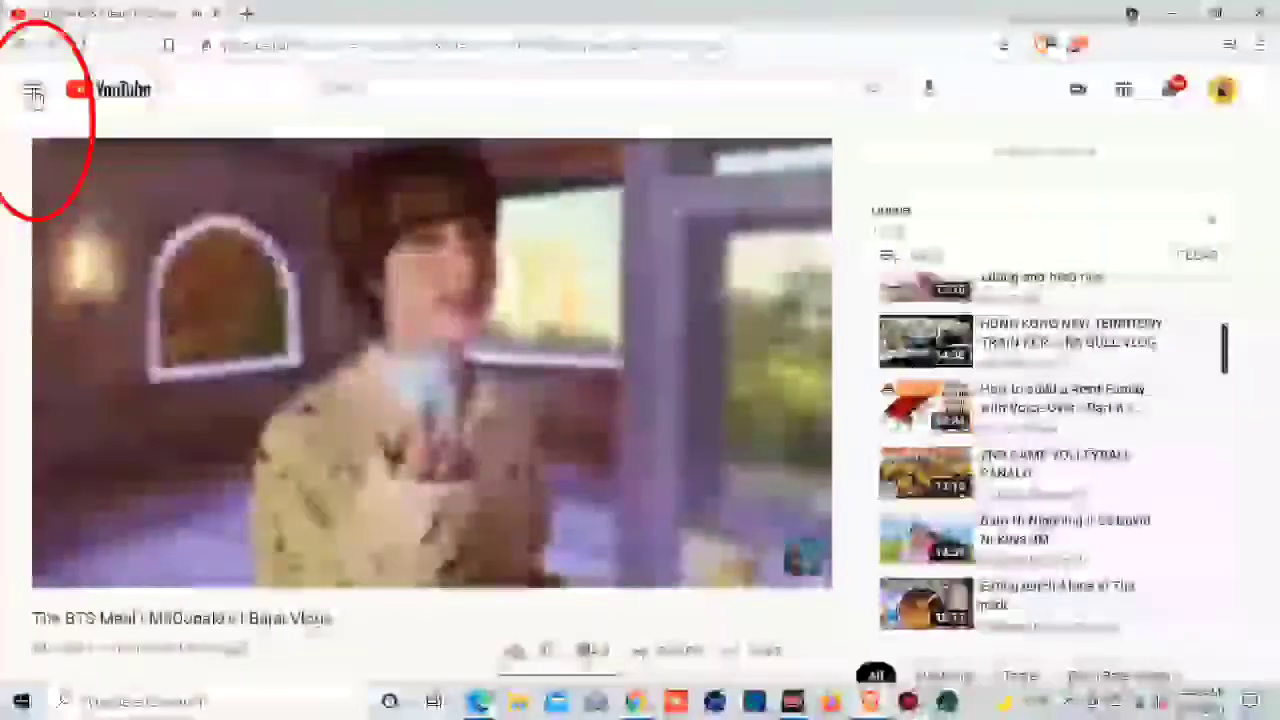
{"action": "left_click", "coordinate": [33, 93]}
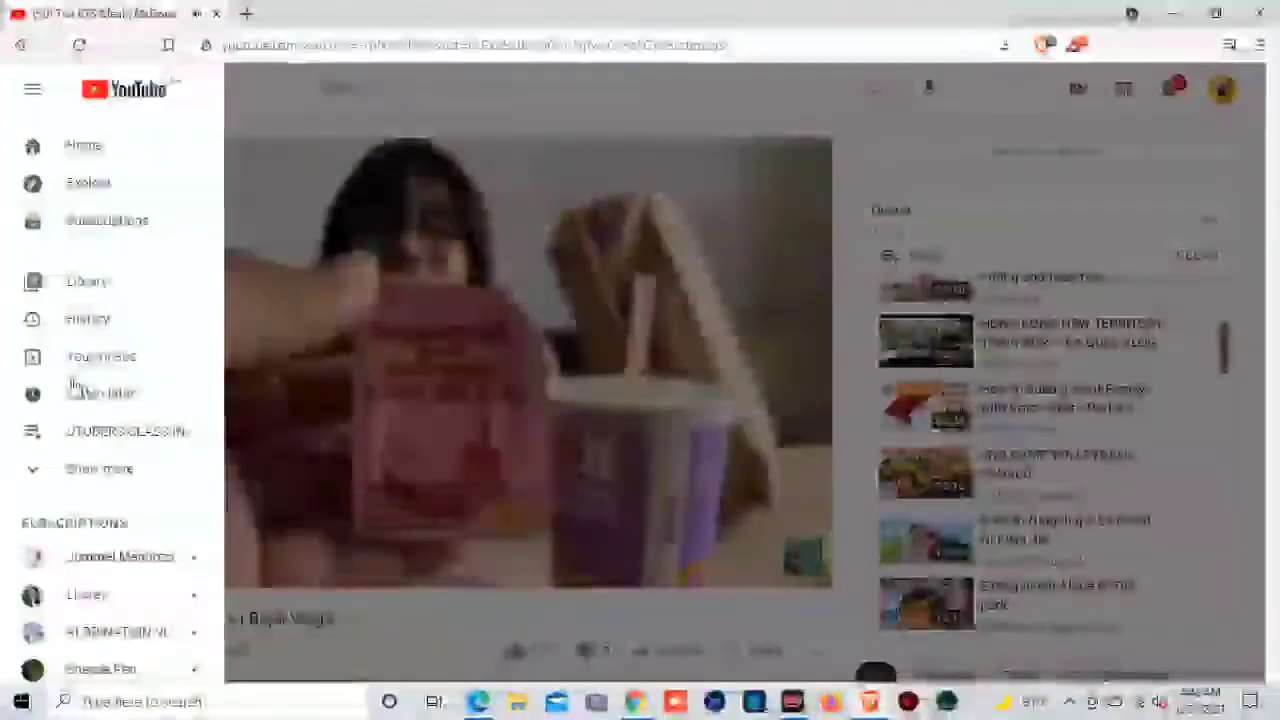
{"action": "left_click", "coordinate": [97, 398]}
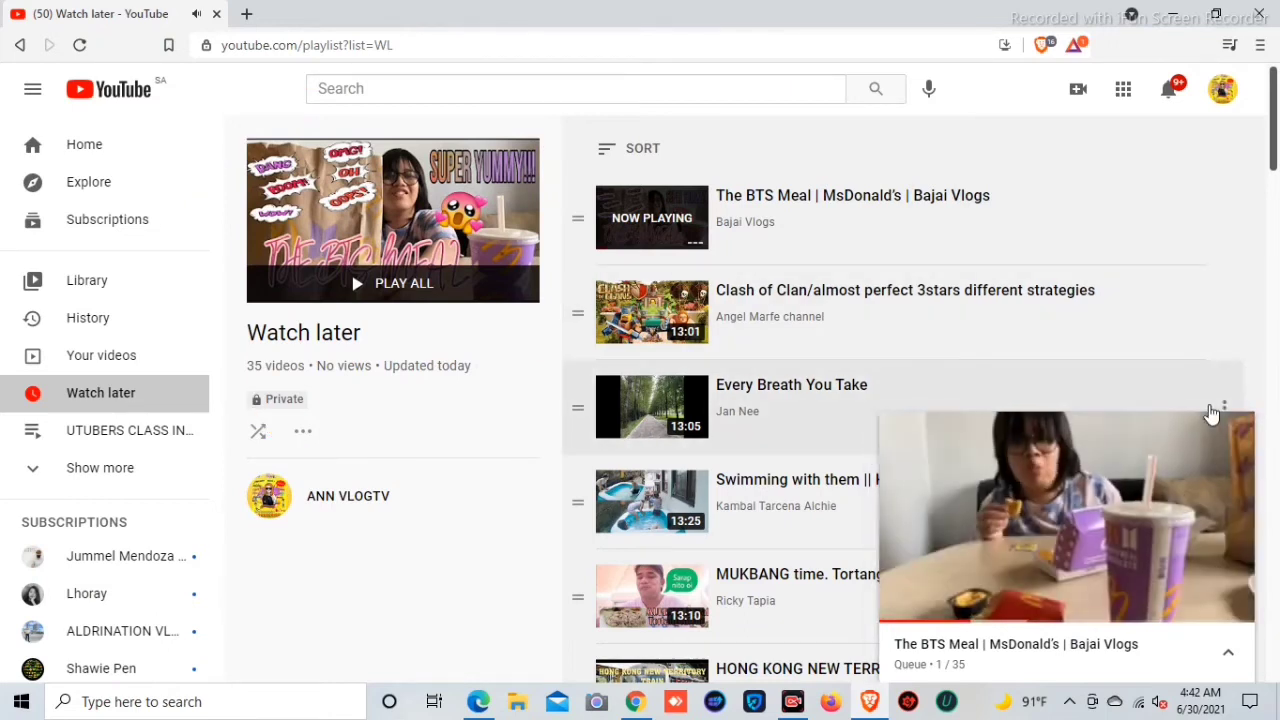
Close the miniplayer and clear the queue
{"action": "mouse_move", "coordinate": [1238, 436]}
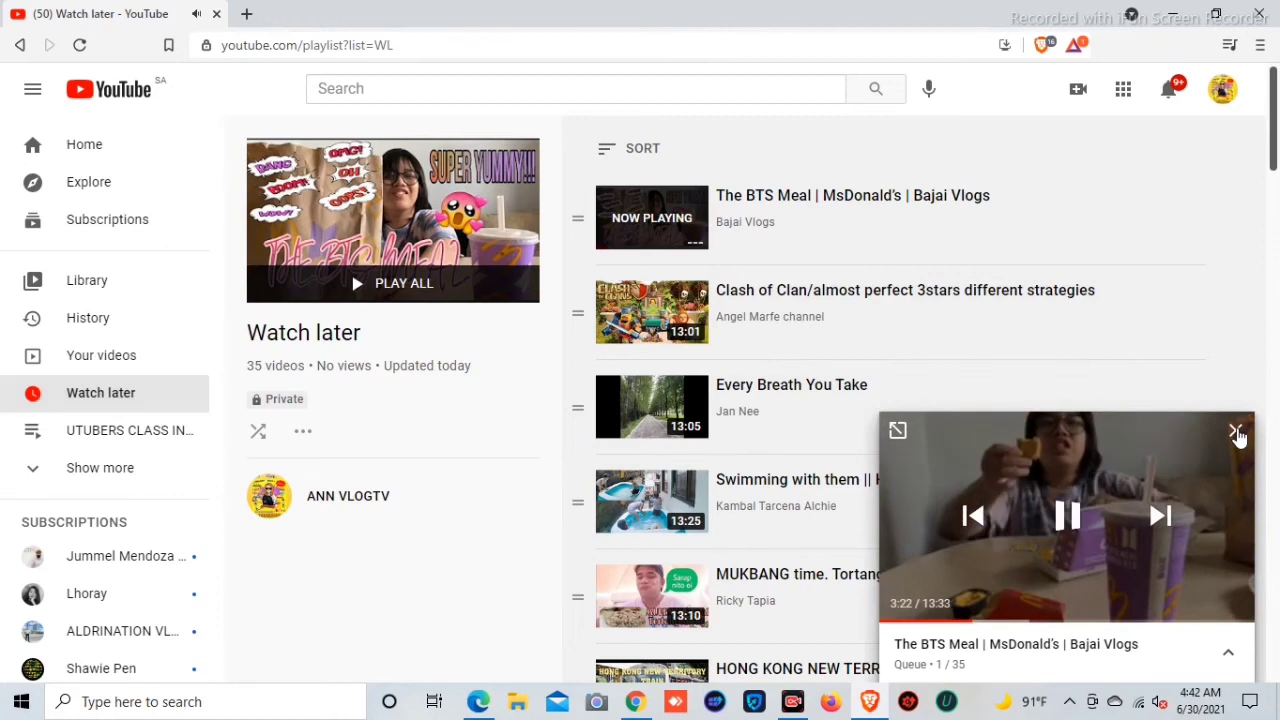
{"action": "left_click", "coordinate": [1236, 434]}
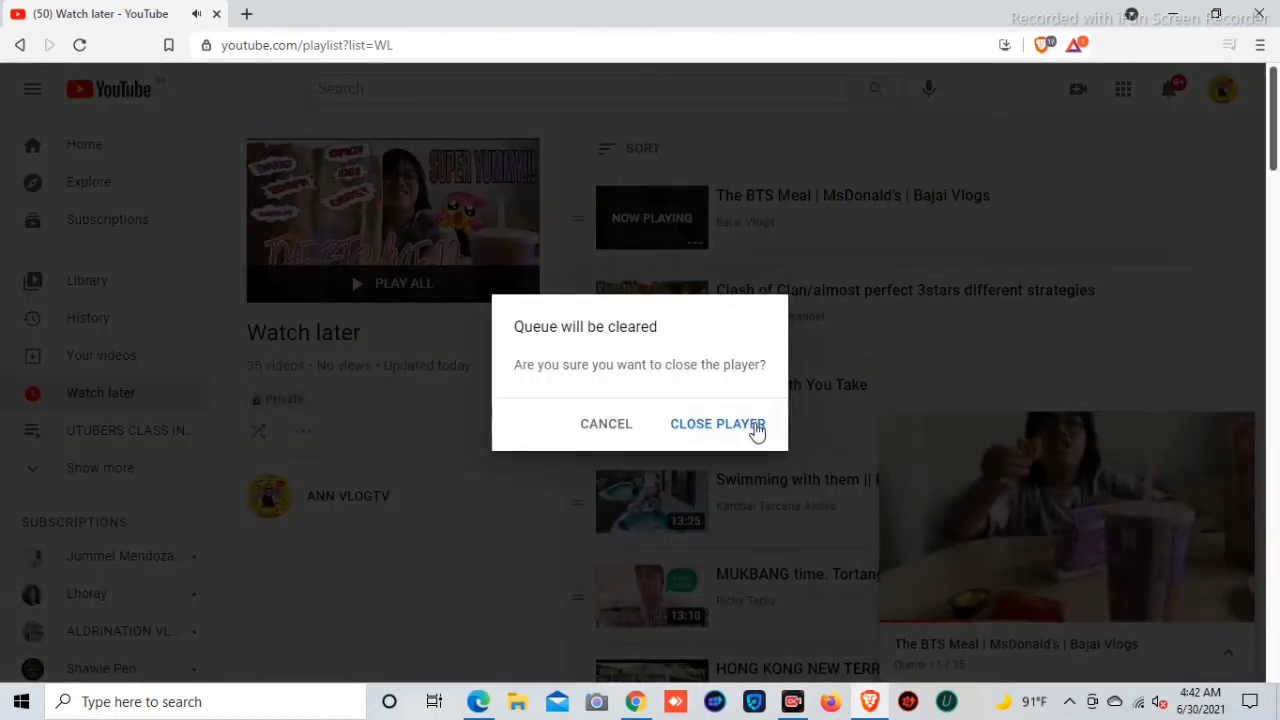
{"action": "left_click", "coordinate": [757, 426]}
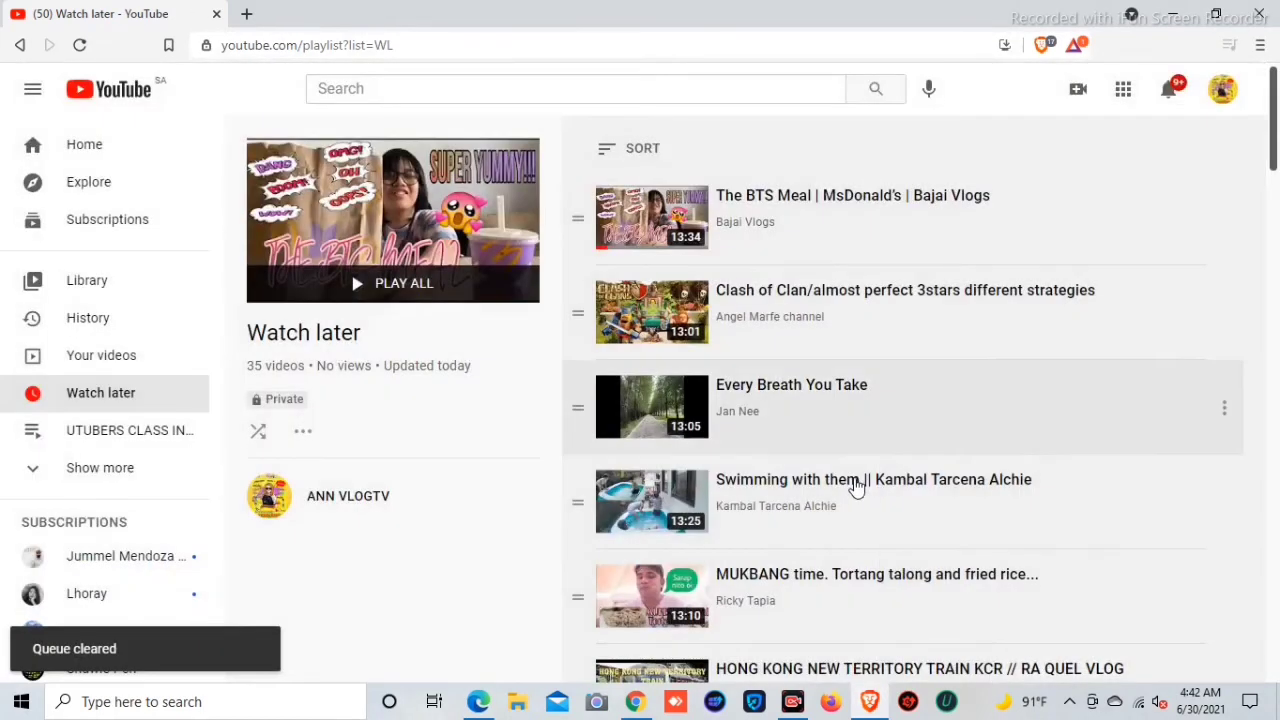
Remove the Heritage Park Historical Village video from Watch later
{"action": "scroll", "coordinate": [856, 485], "scroll_direction": "down", "scroll_amount": 5}
{"action": "scroll", "coordinate": [856, 485], "scroll_direction": "down", "scroll_amount": 13}
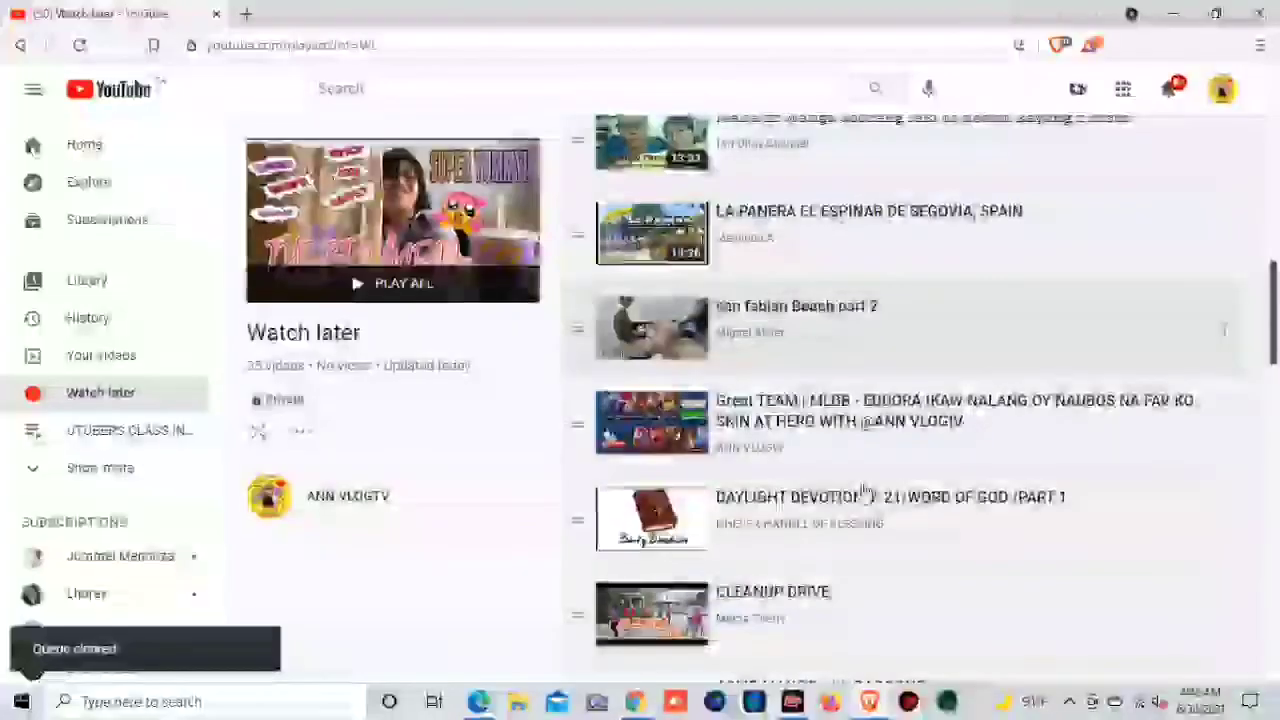
{"action": "scroll", "coordinate": [853, 490], "scroll_direction": "down", "scroll_amount": 10}
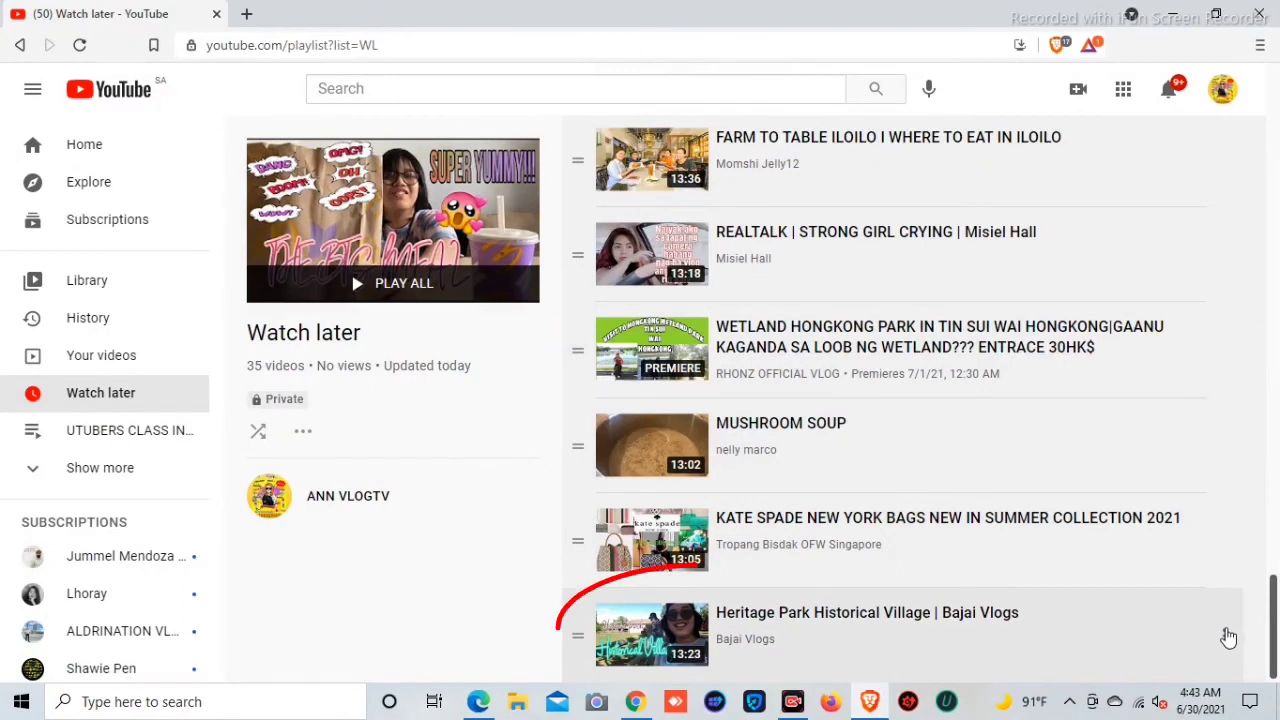
{"action": "left_click", "coordinate": [1228, 637]}
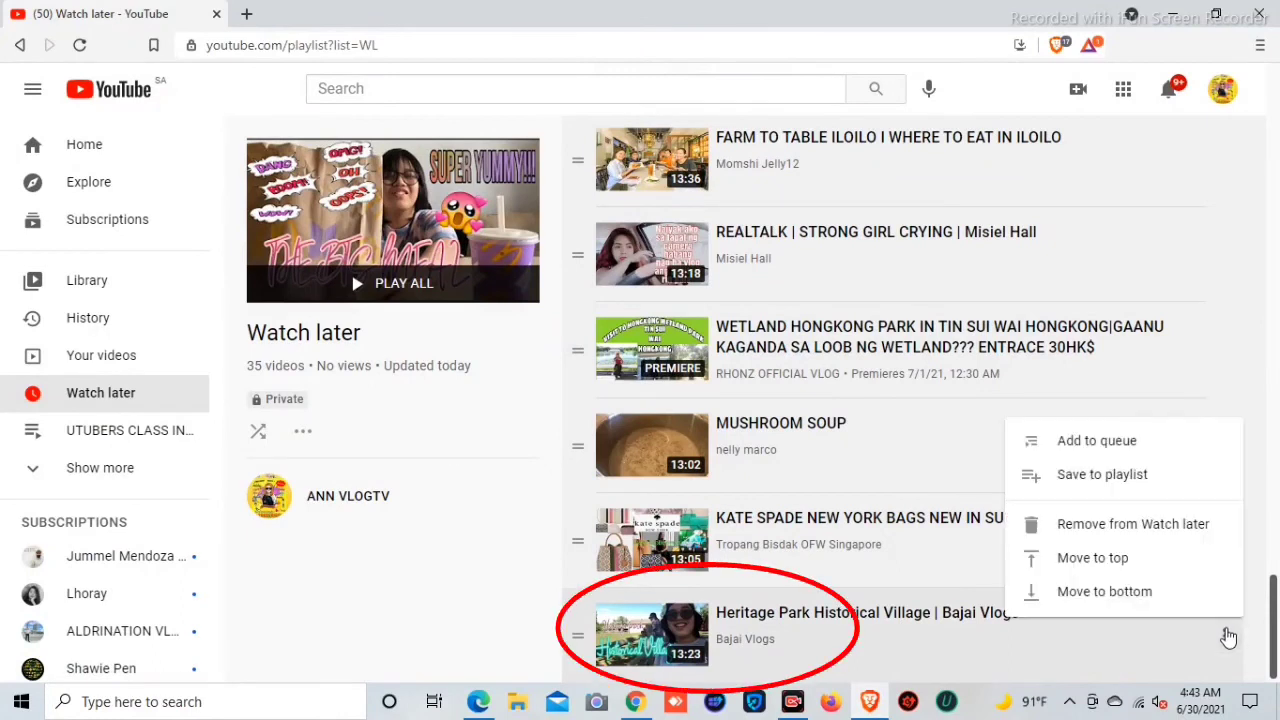
{"action": "left_click", "coordinate": [1105, 525]}
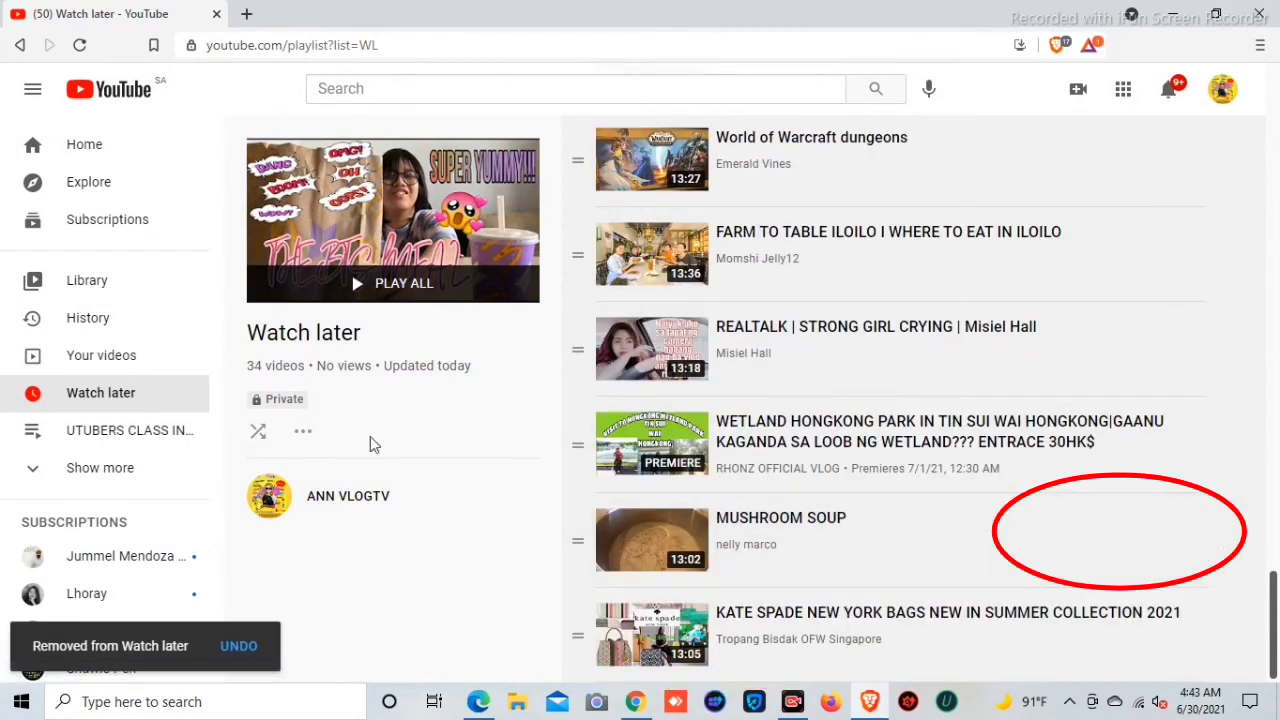